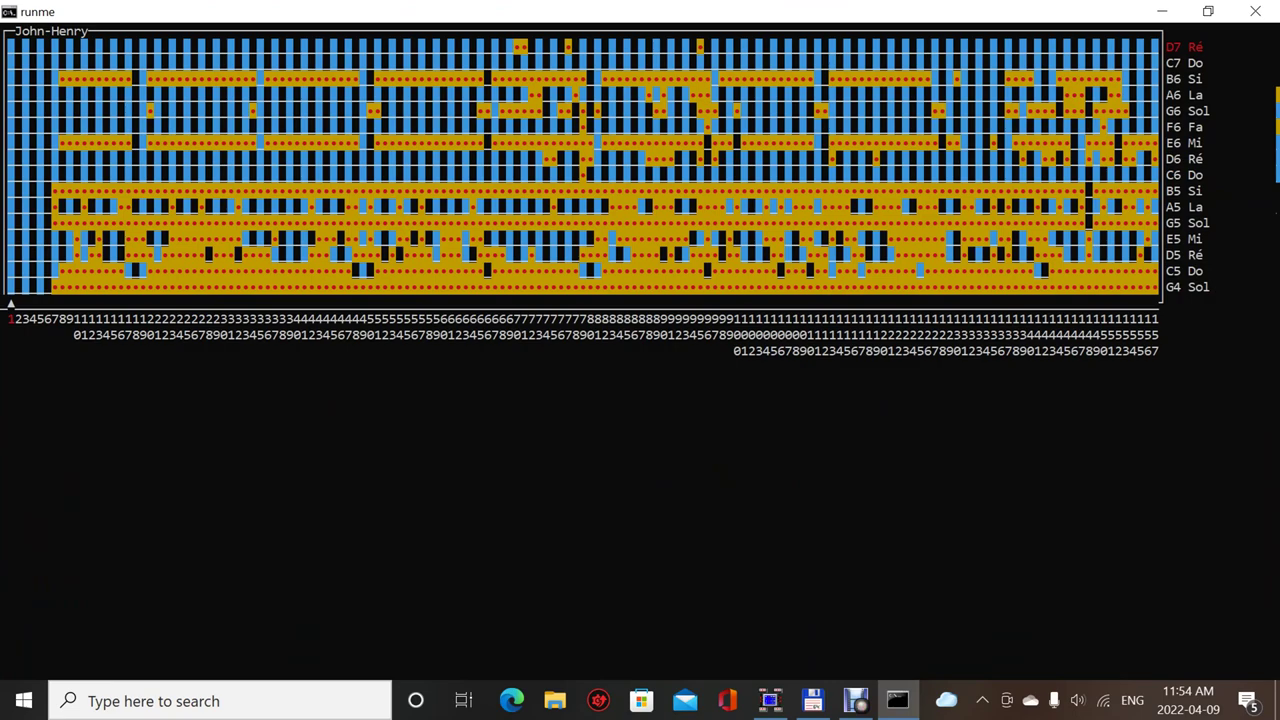
# - Go through the John-Henry and eyetiger note grids, then let the runme script write their combined scad file and finish
pyautogui.press('Return')
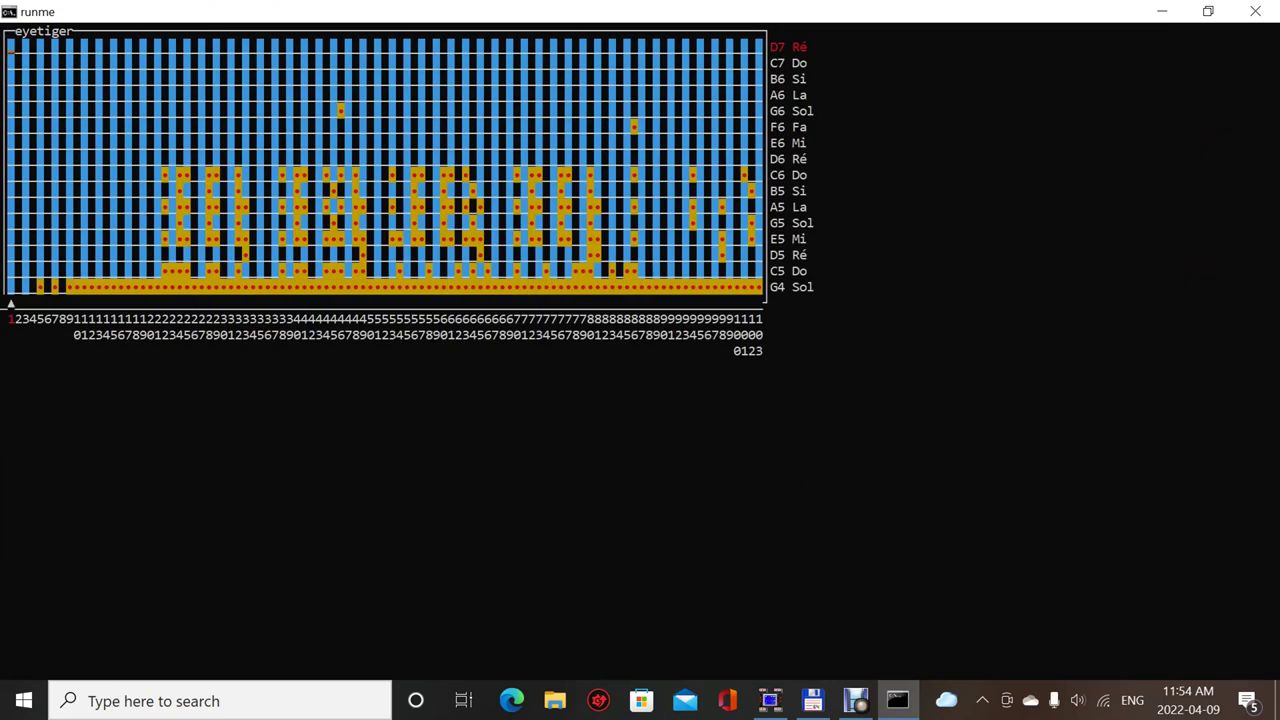
pyautogui.click(1208, 11)
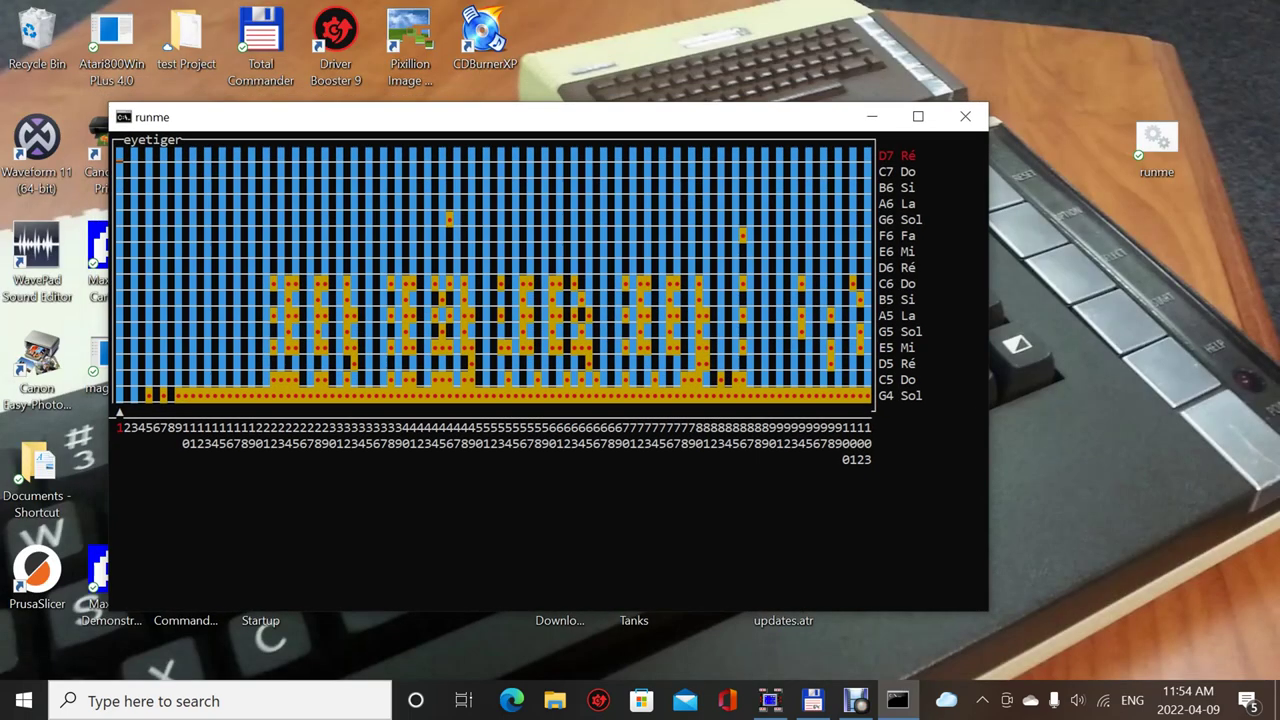
pyautogui.click(918, 116)
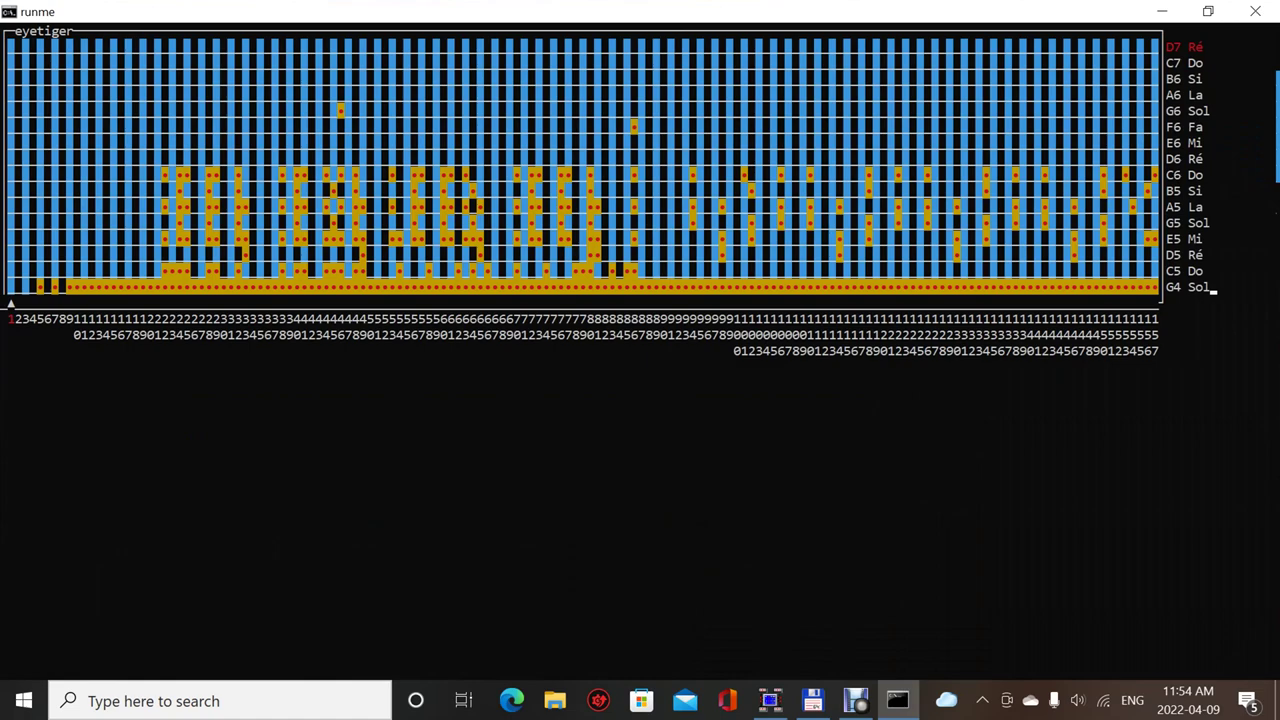
pyautogui.press('Escape')
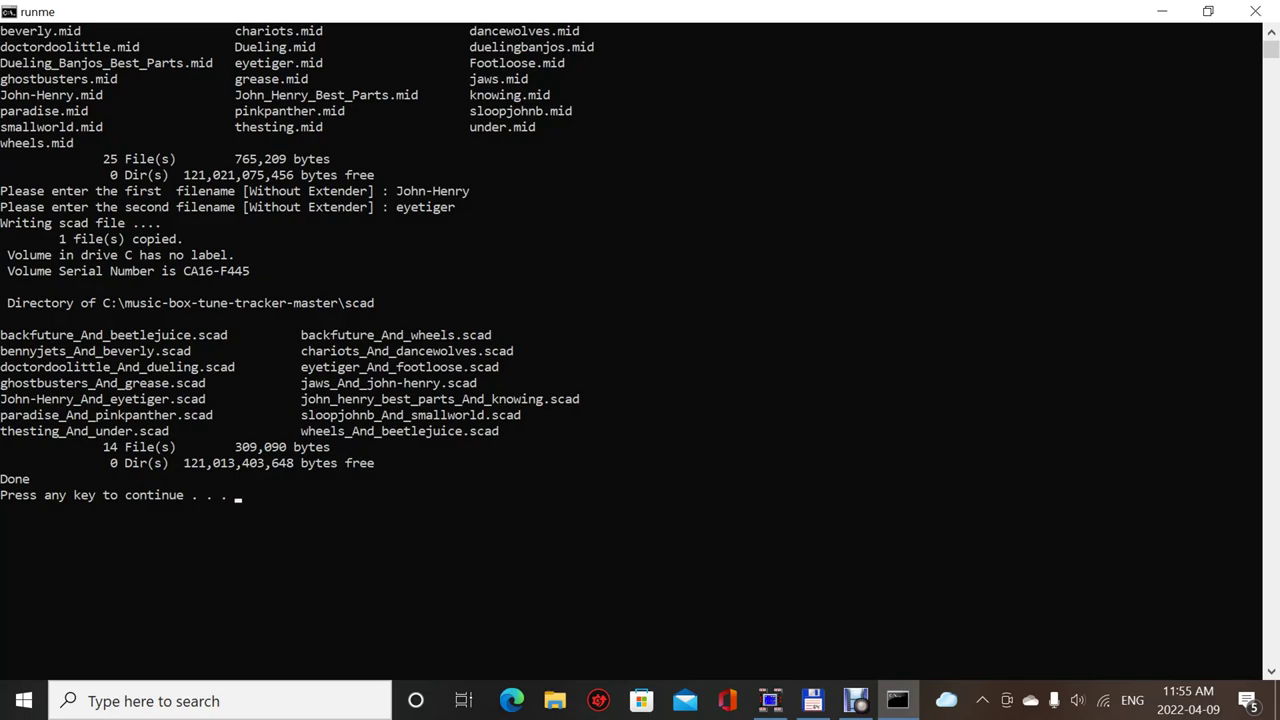
pyautogui.press('Return')
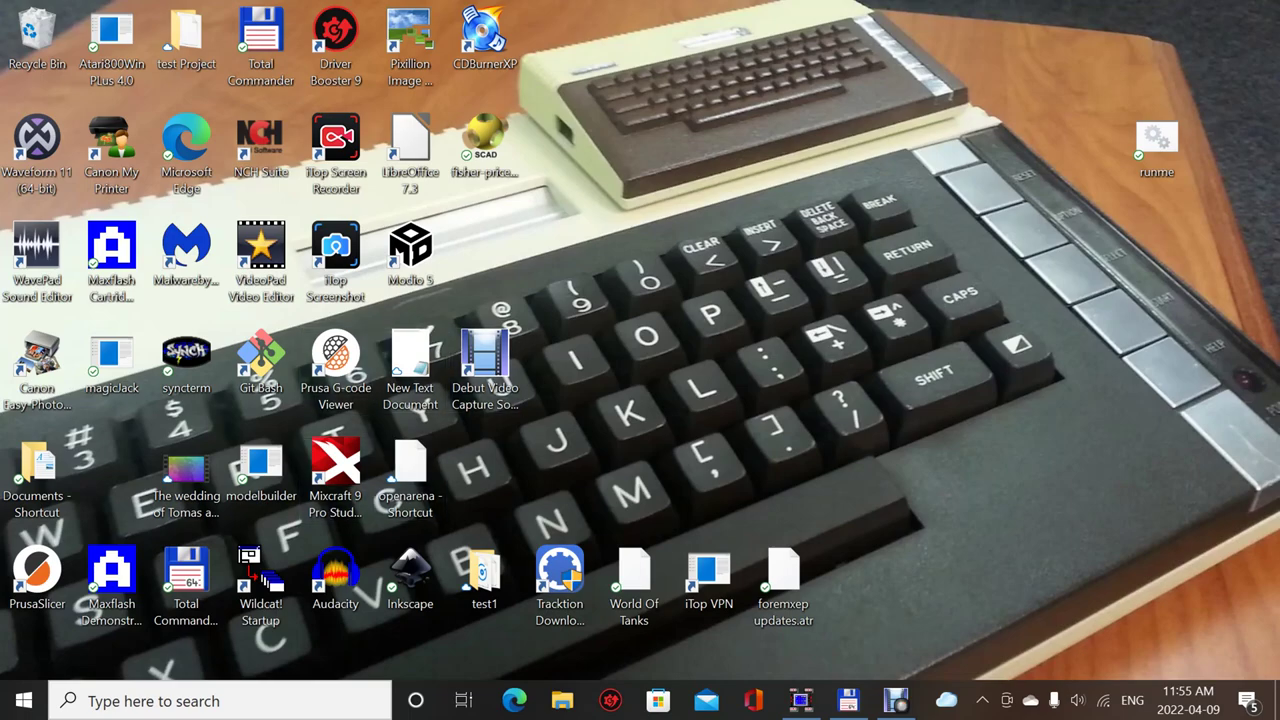
# - Start Total Commander and open John-Henry_And_eyetiger.scad from the music-box-tune-tracker-master mid folder in OpenSCAD
pyautogui.doubleClick(186, 580)
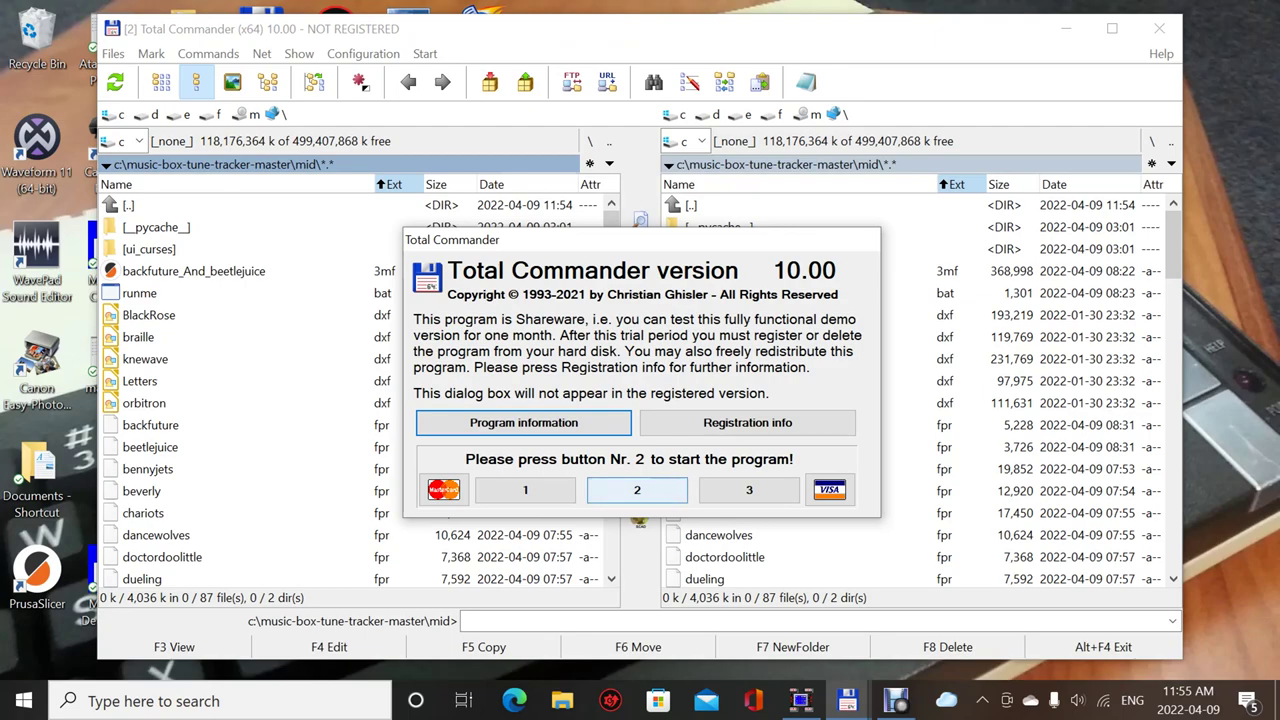
pyautogui.click(637, 489)
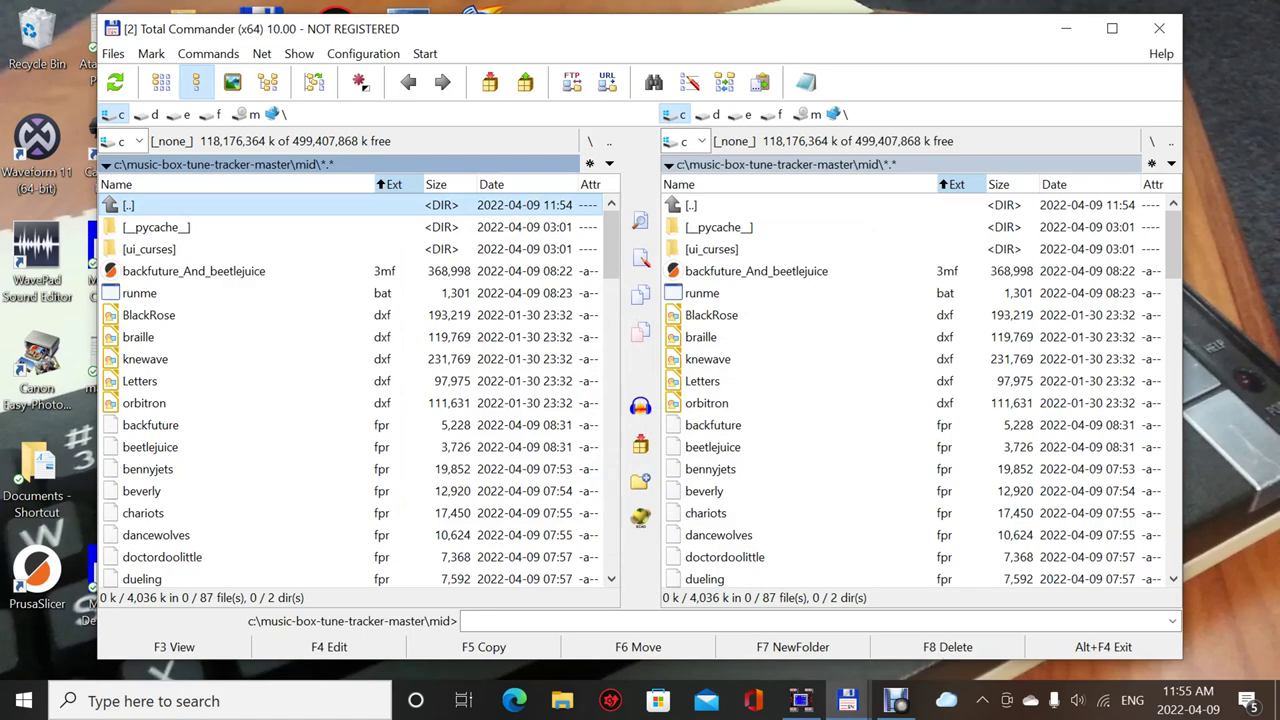
pyautogui.scroll(-6, 360, 390)
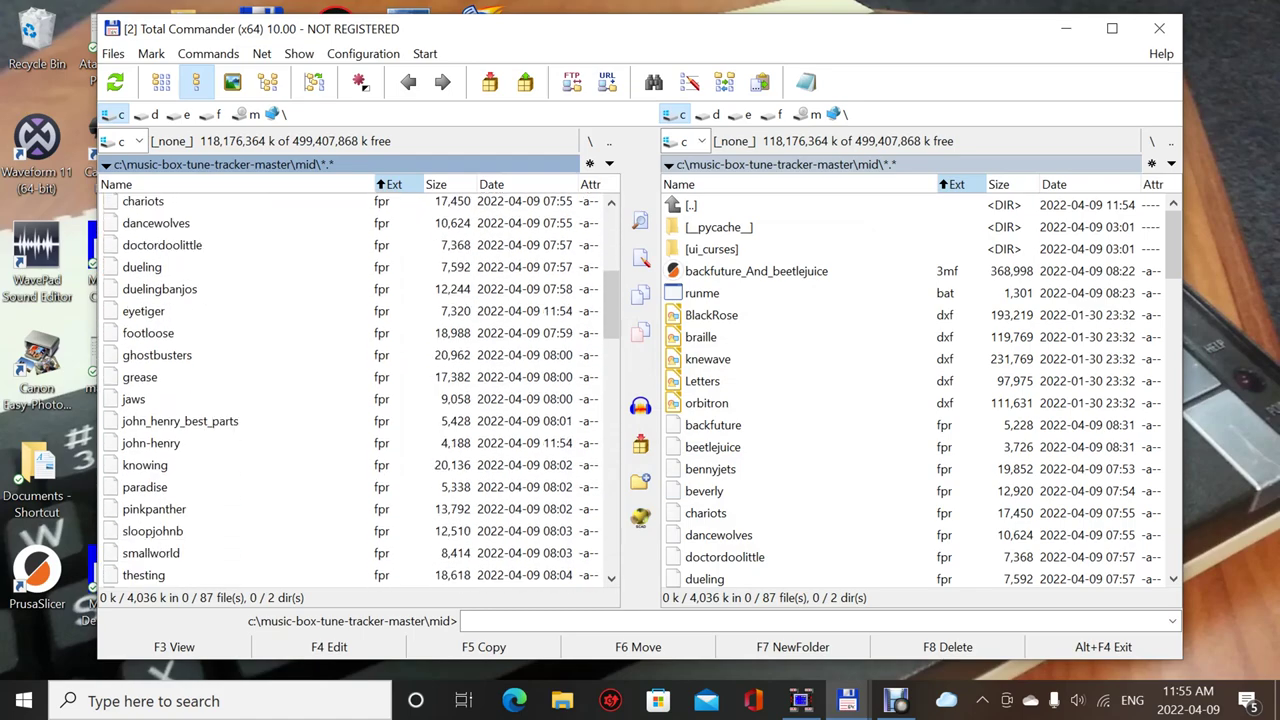
pyautogui.scroll(-10, 350, 390)
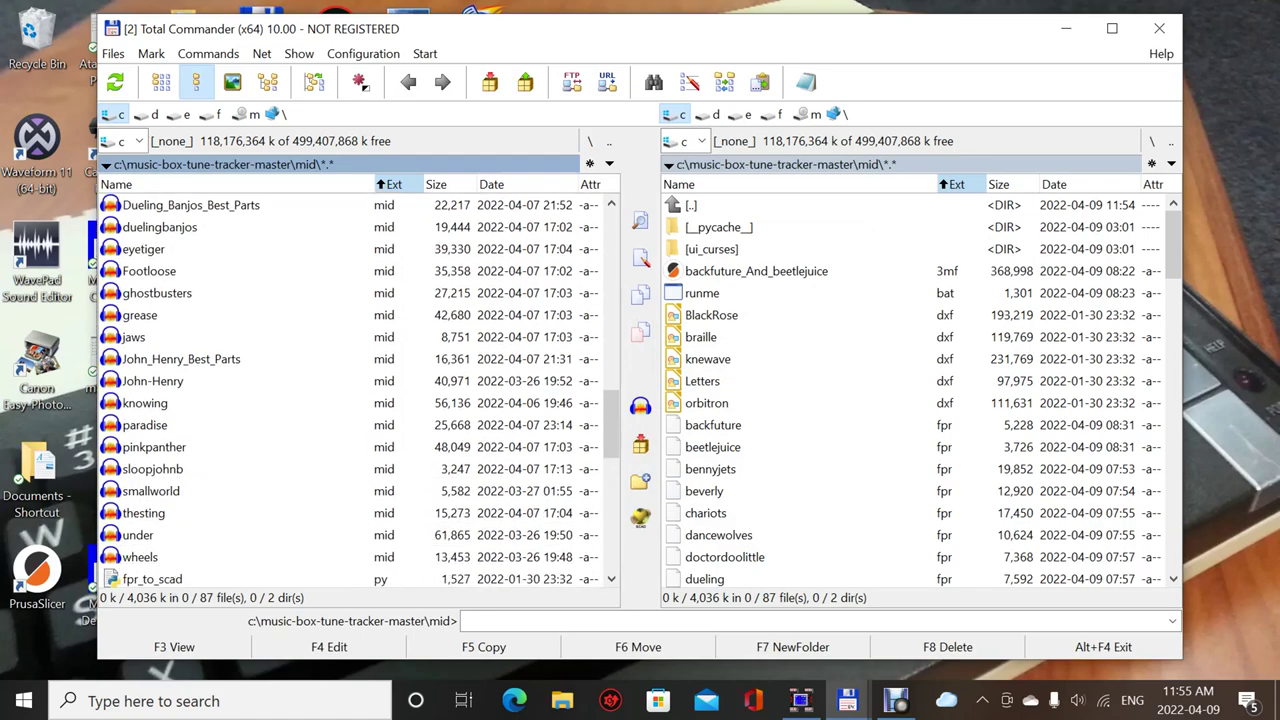
pyautogui.scroll(-5, 350, 390)
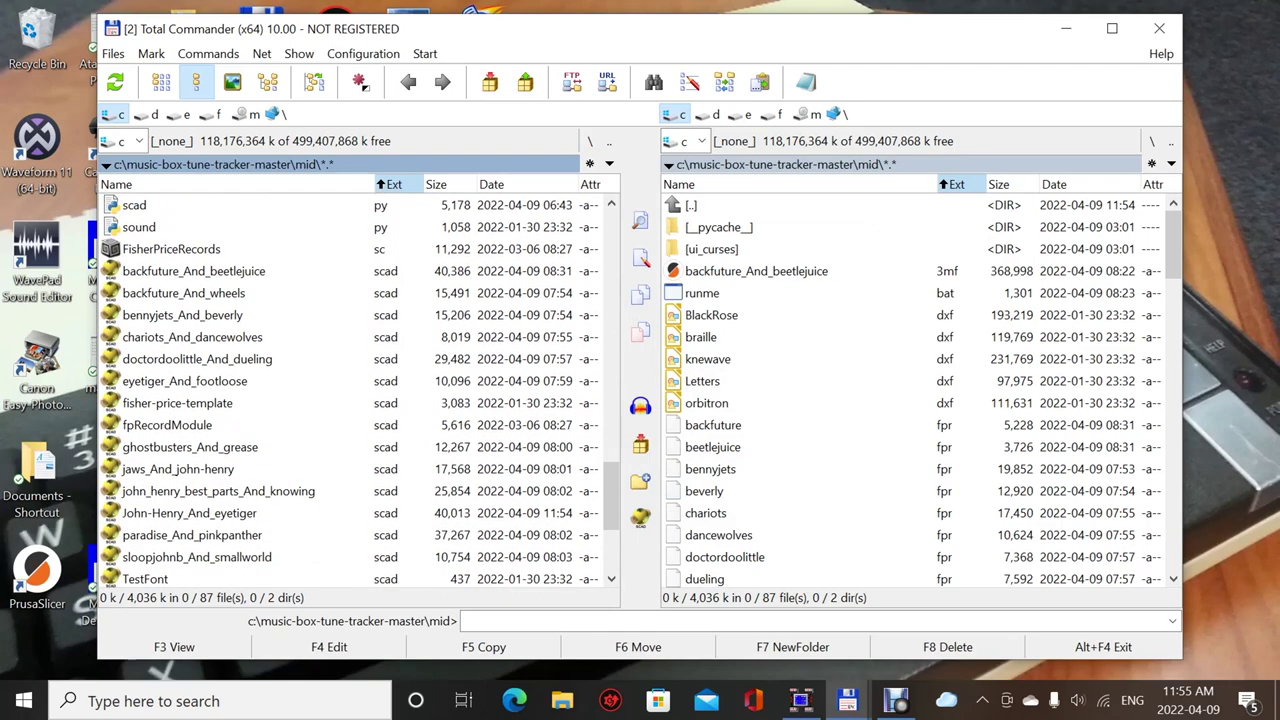
pyautogui.scroll(-1, 350, 390)
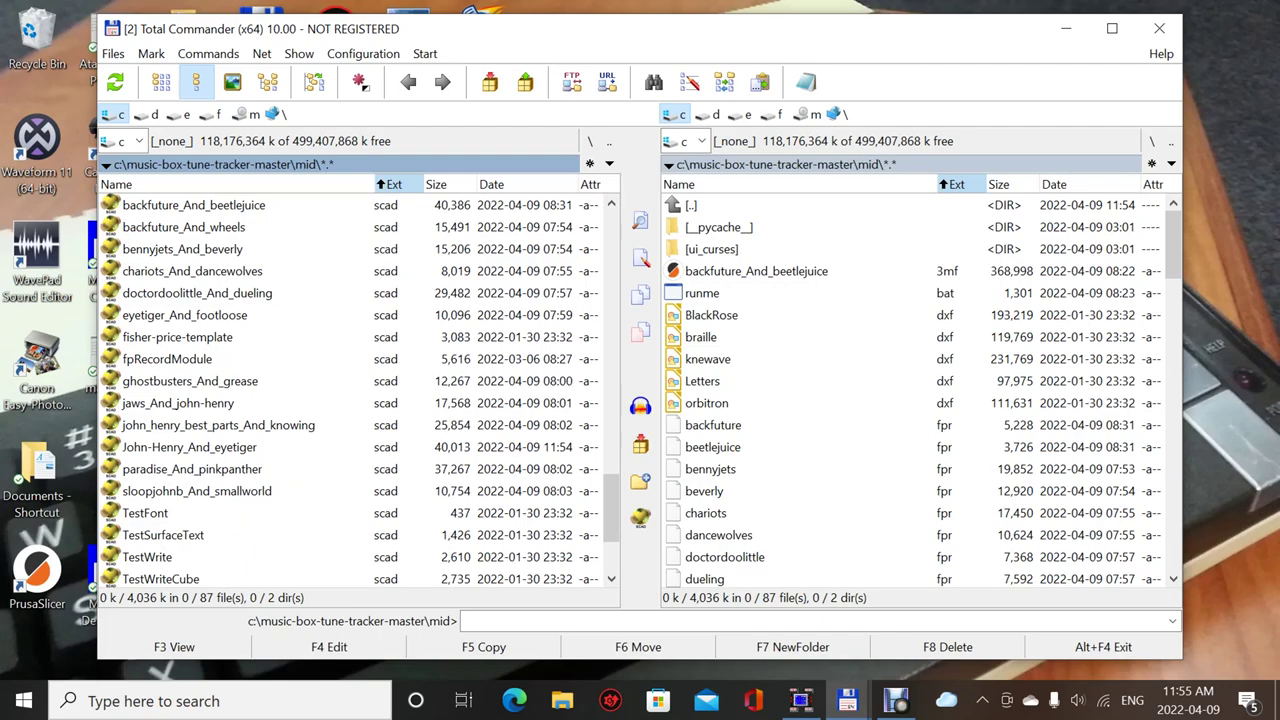
pyautogui.click(190, 447)
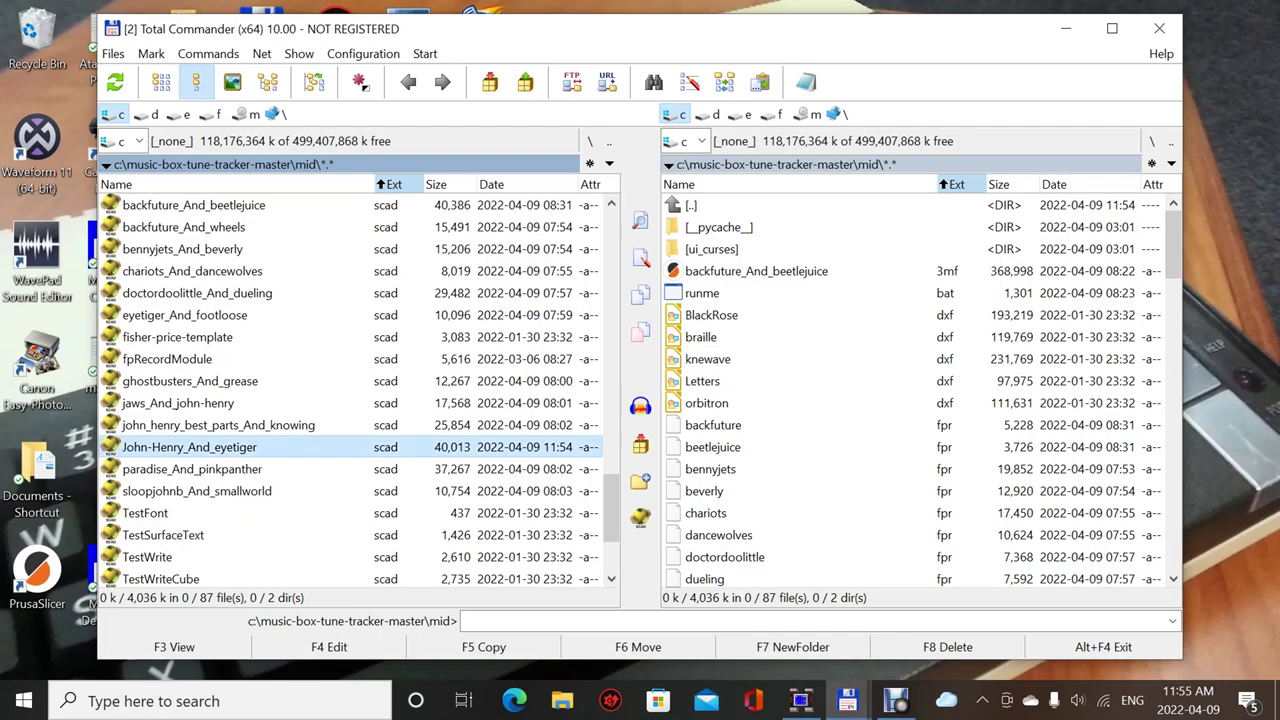
pyautogui.press('Return')
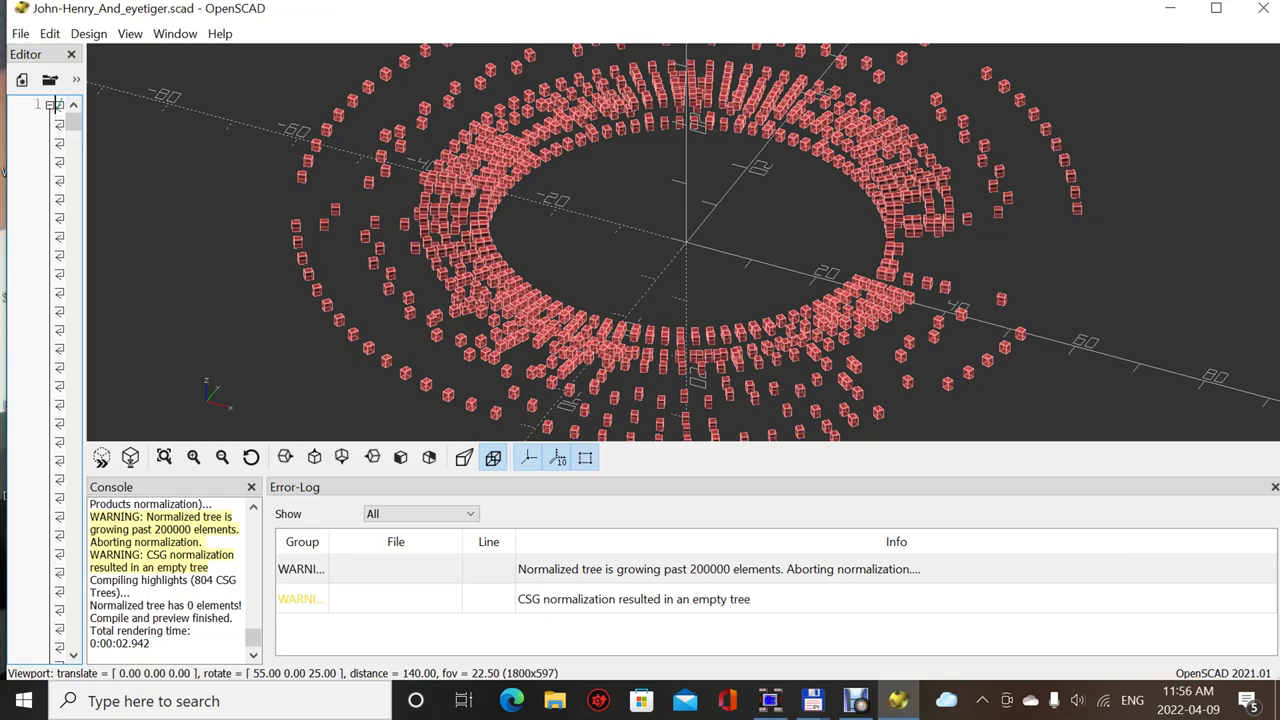
# - Preview the two-tune record model and run a full Render of it
pyautogui.click(101, 457)
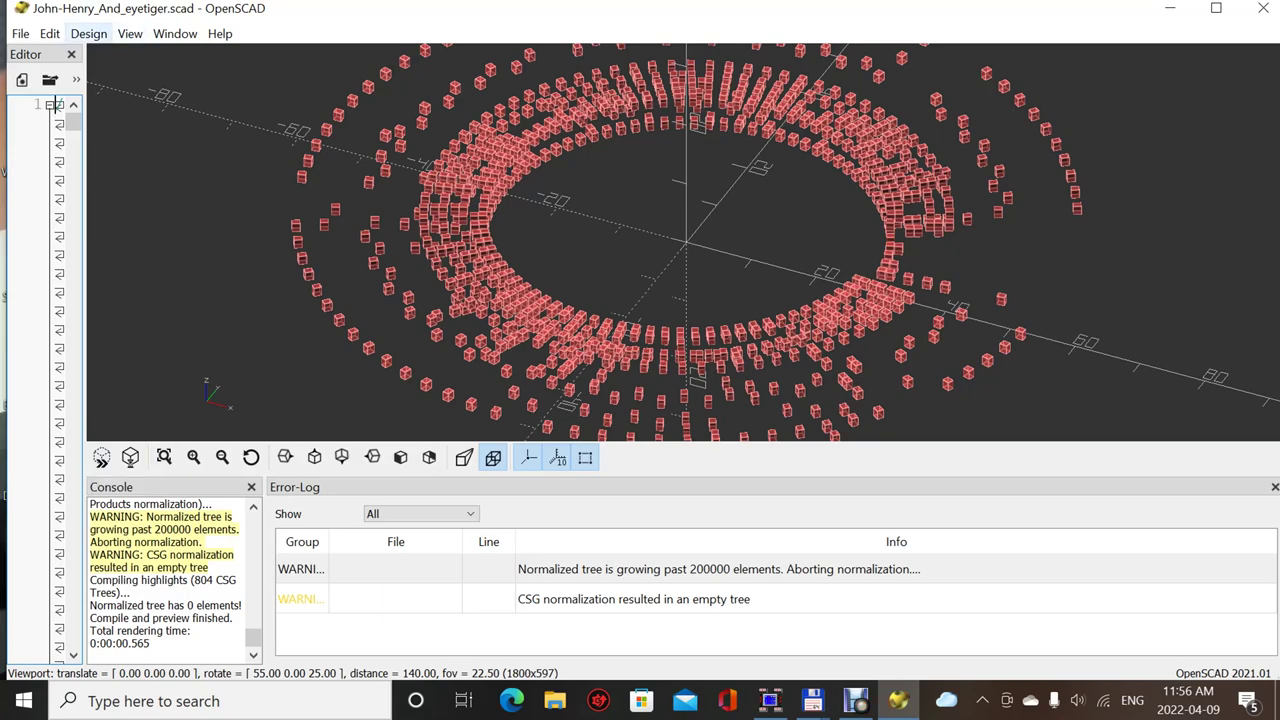
pyautogui.click(88, 33)
pyautogui.press('Down')
pyautogui.press('Down')
pyautogui.press('Down')
pyautogui.press('Down')
pyautogui.press('Down')
pyautogui.press('Up')
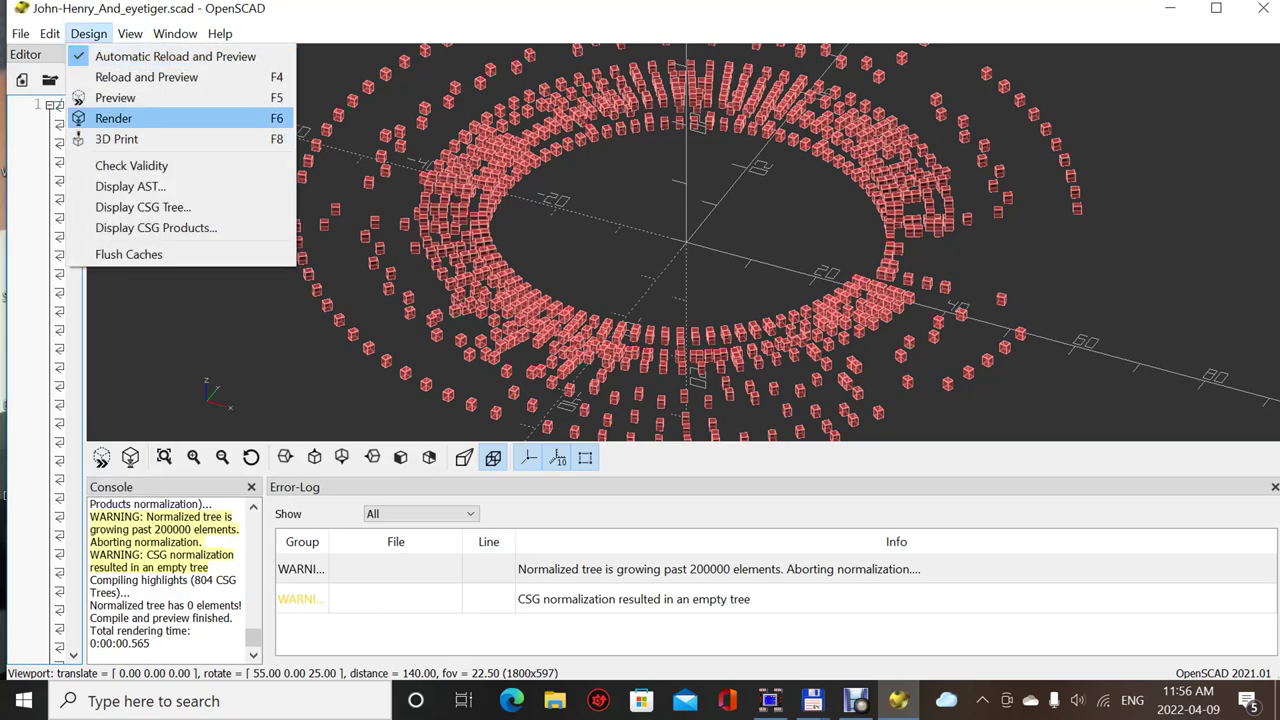
pyautogui.press('Escape')
pyautogui.press('F6')
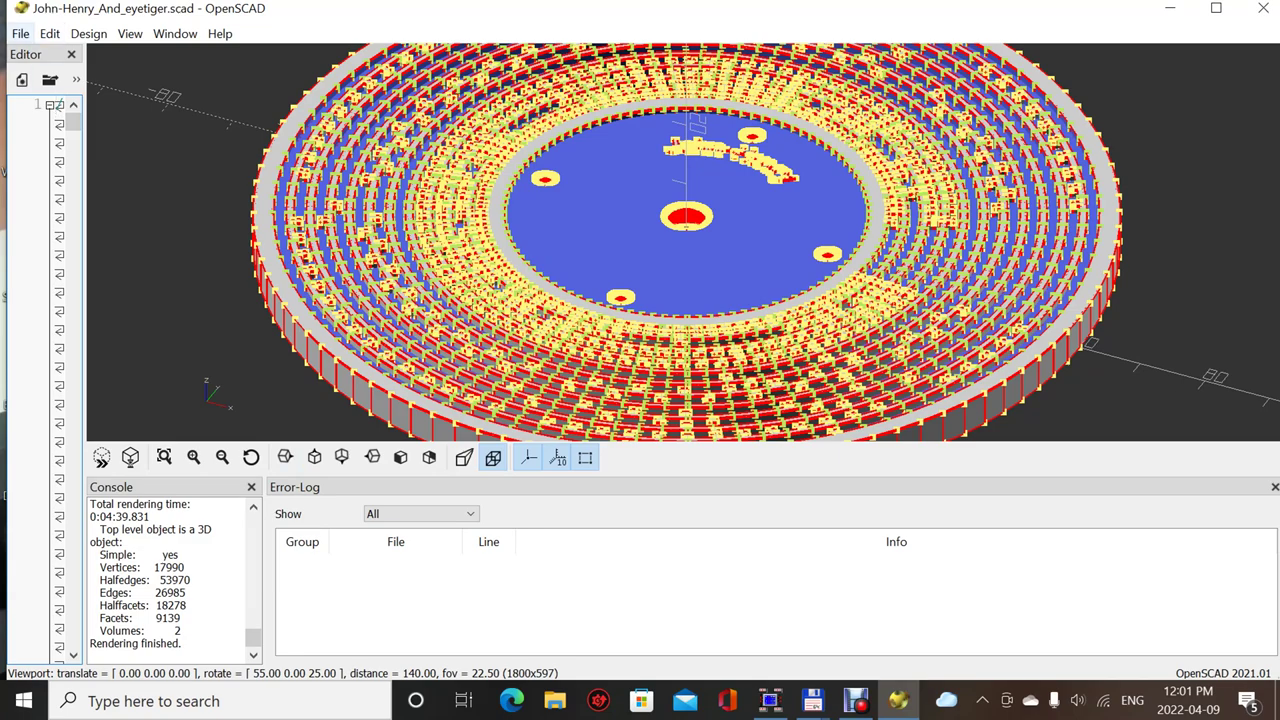
# - Export the rendered record as an STL file named John-Henry_And_eyetiger in the mid folder and quit OpenSCAD
pyautogui.hotkey('alt', 'f')
pyautogui.moveTo(67, 97)
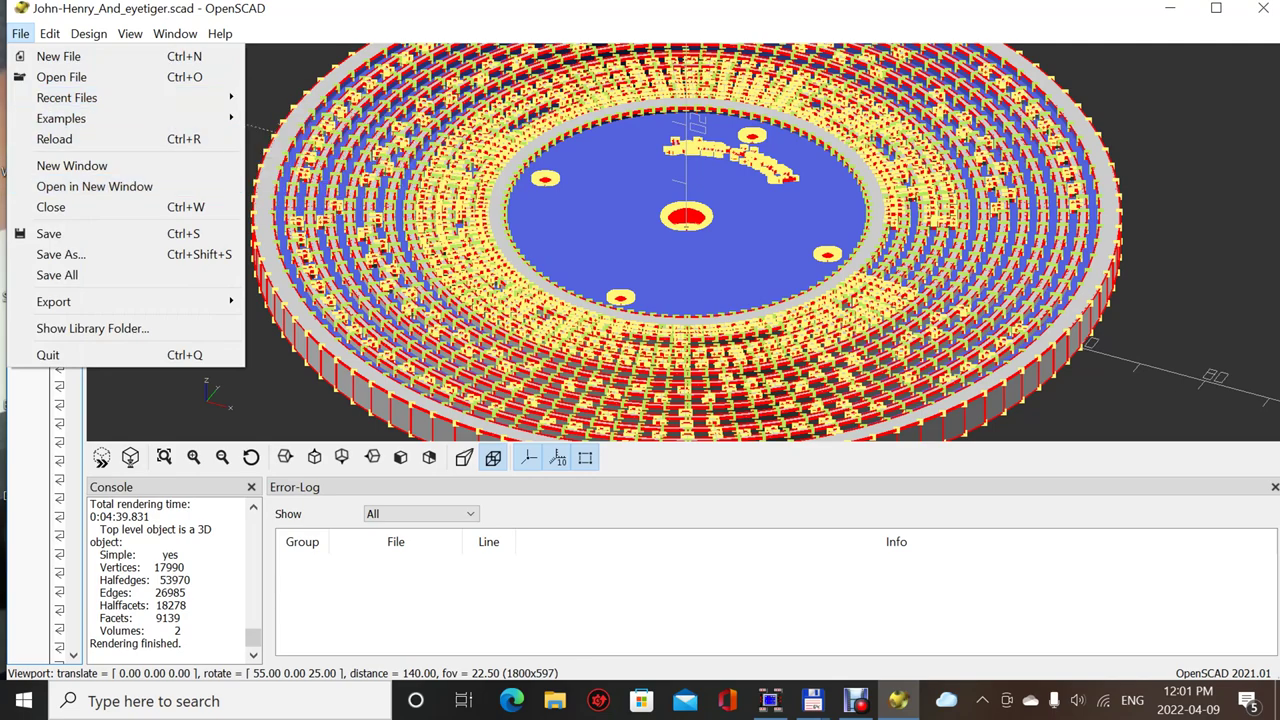
pyautogui.moveTo(53, 301)
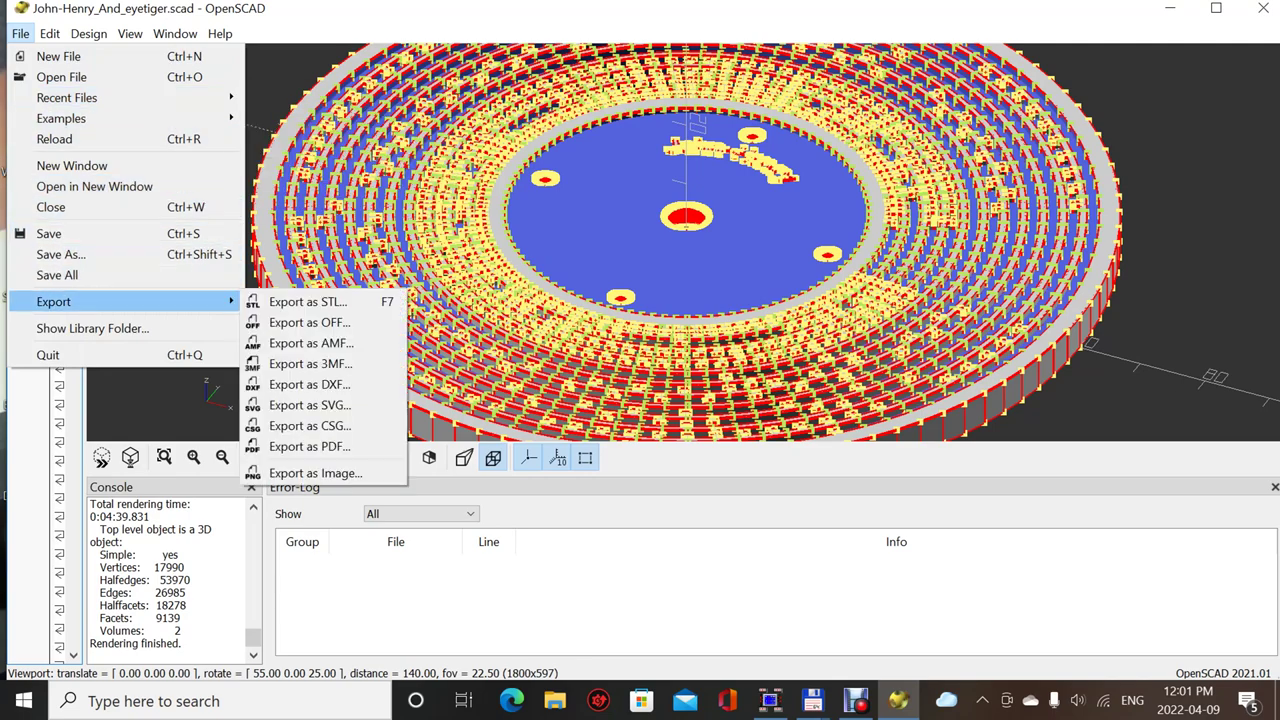
pyautogui.click(307, 301)
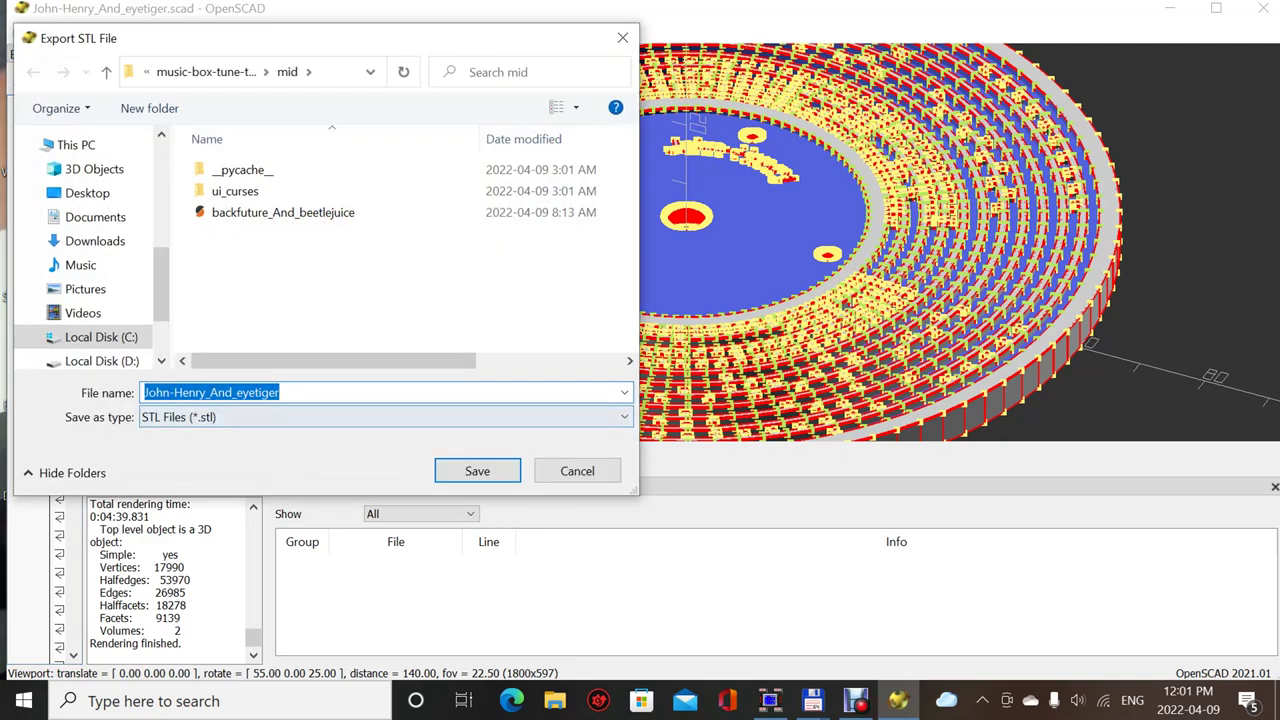
pyautogui.click(477, 471)
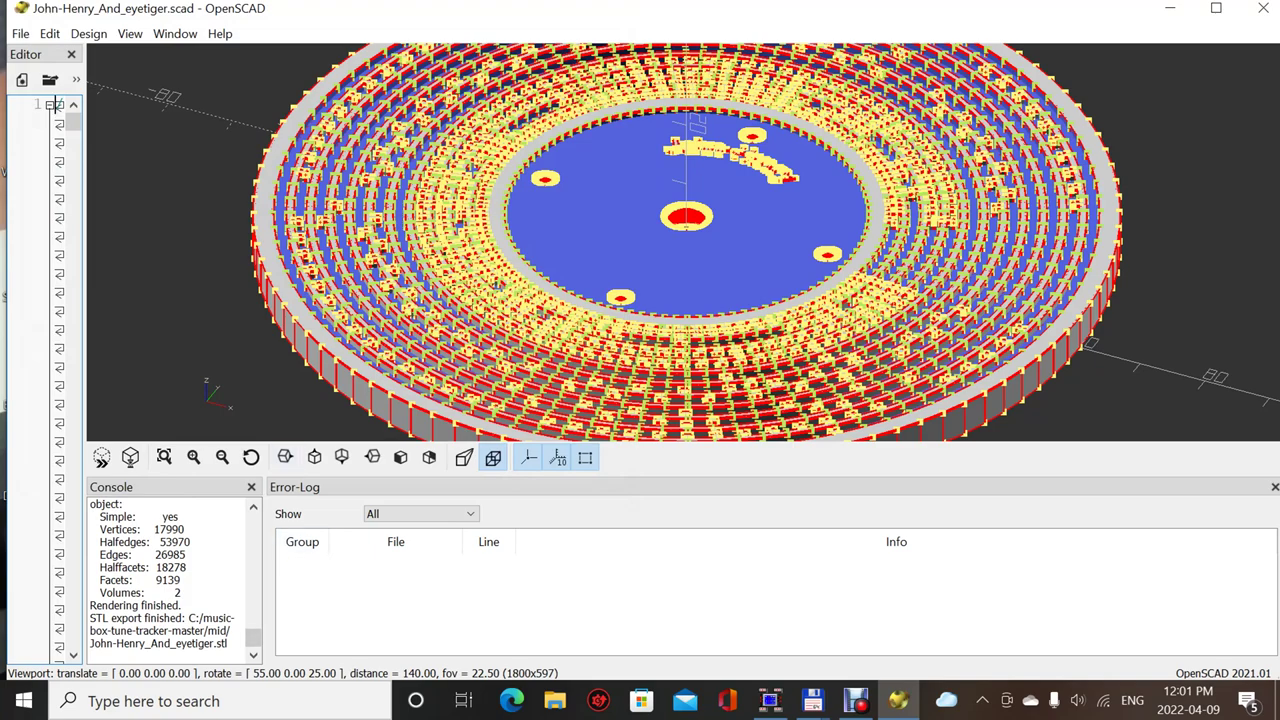
pyautogui.click(20, 33)
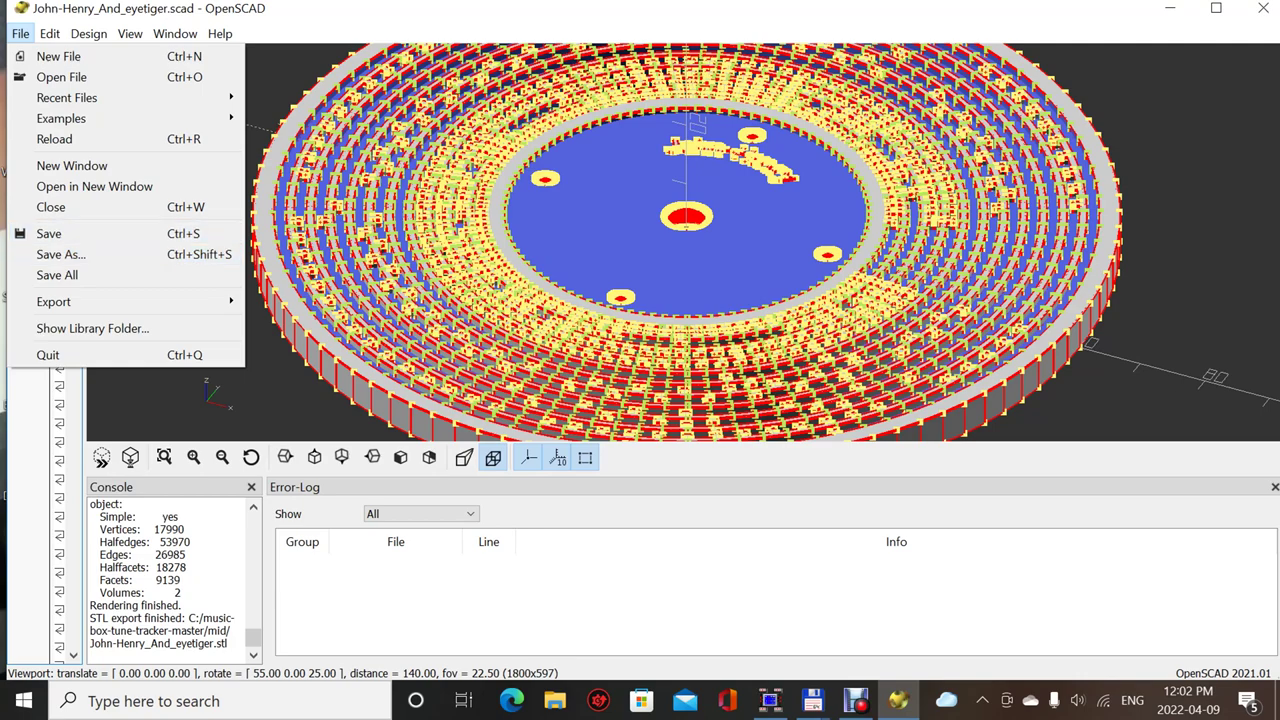
pyautogui.moveTo(130, 301)
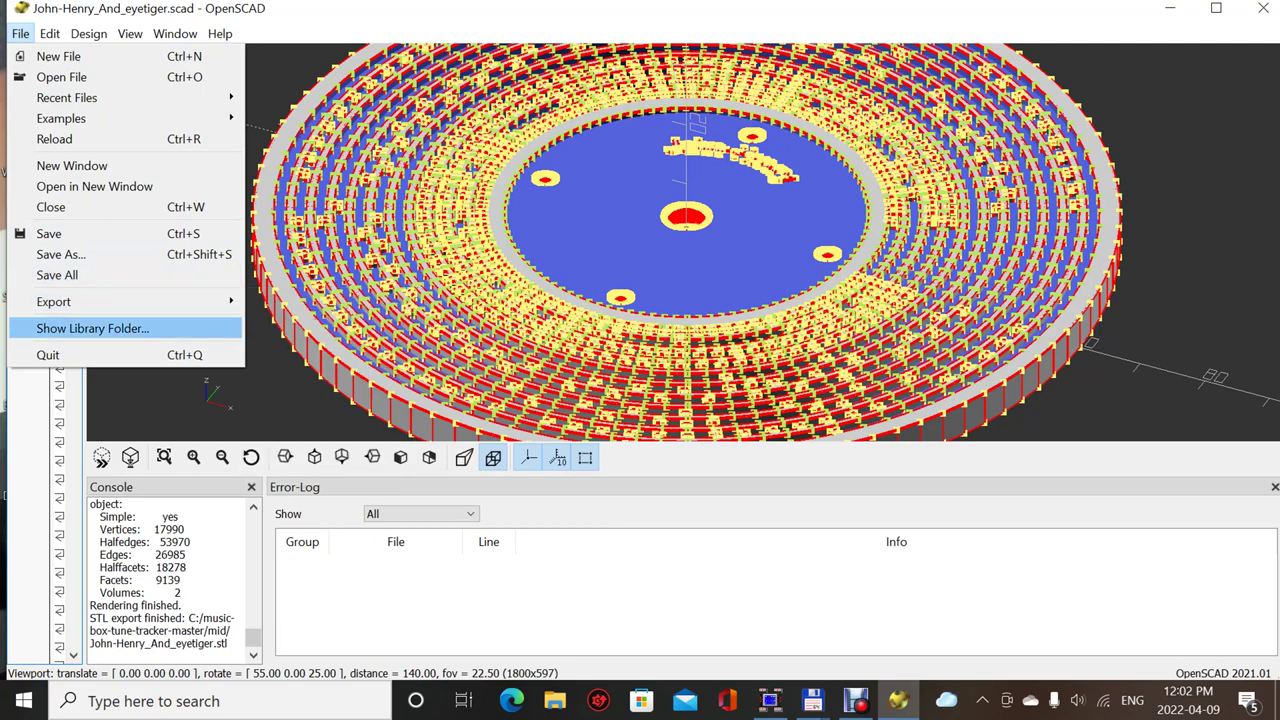
pyautogui.click(48, 355)
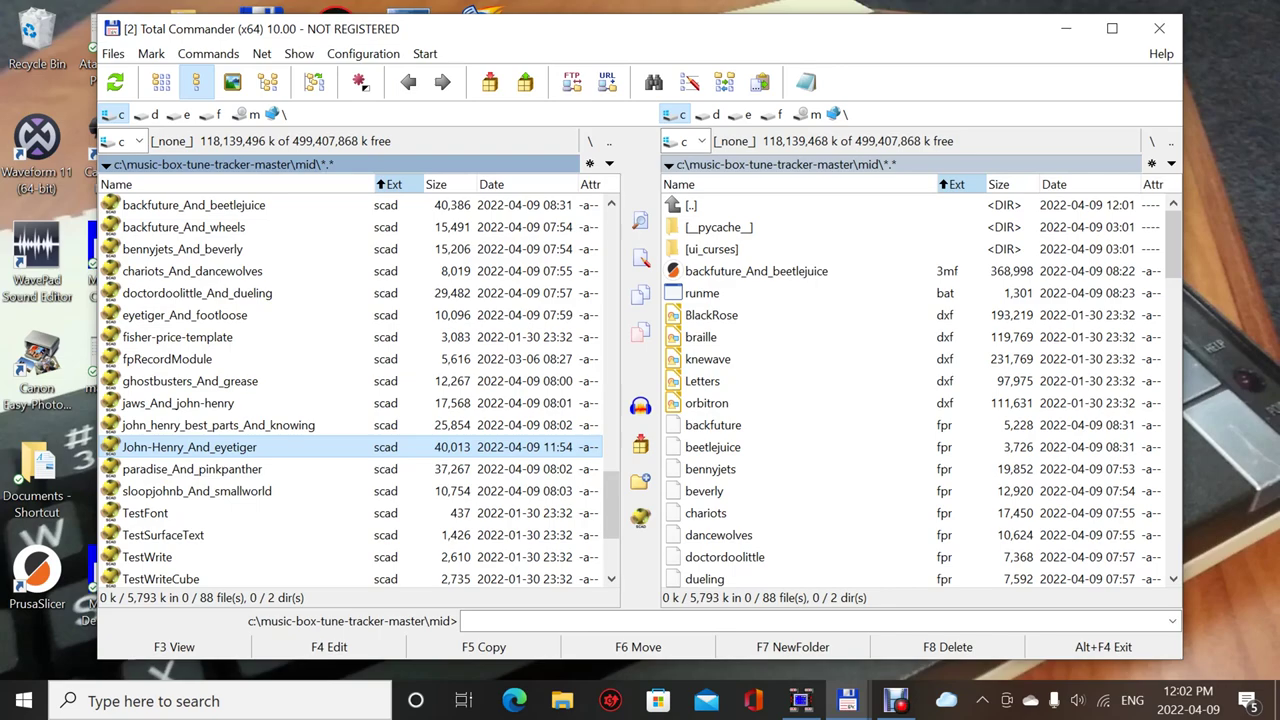
# - Open John-Henry_And_eyetiger.stl from the mid folder in PrusaSlicer and slice it with the current Creality 3 V2 settings
pyautogui.scroll(-5, 920, 390)
pyautogui.scroll(-12, 920, 390)
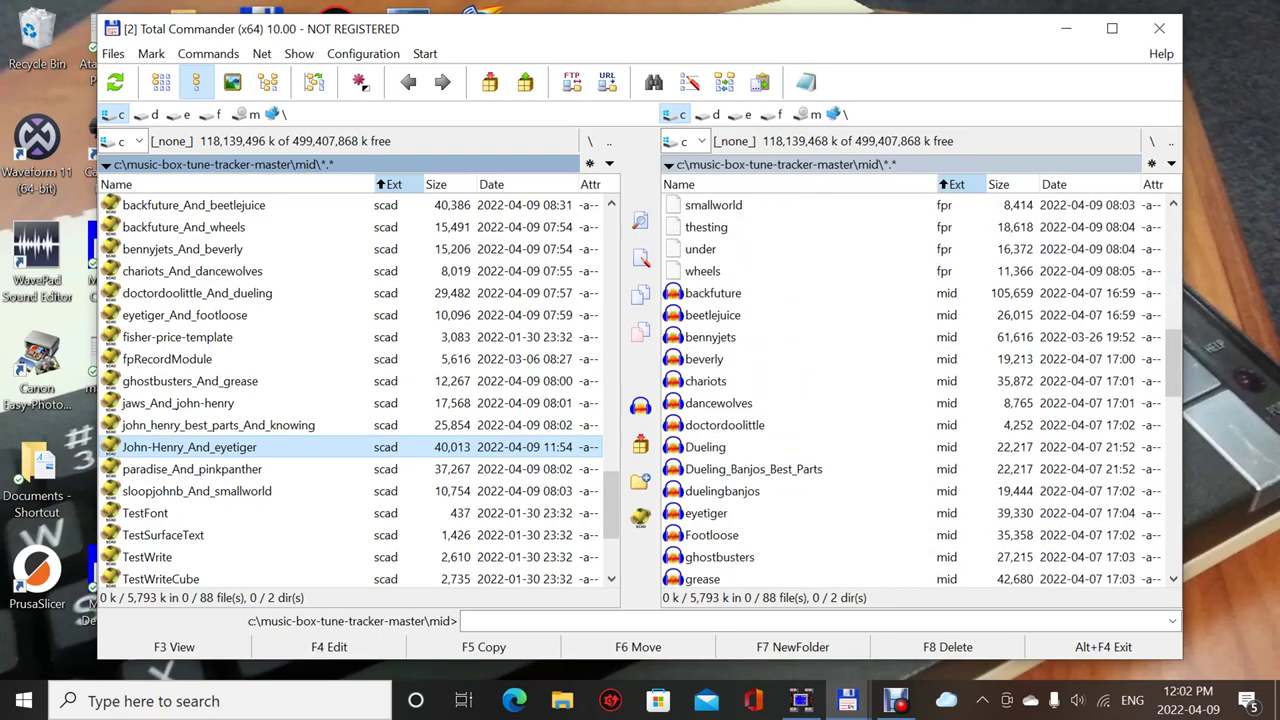
pyautogui.scroll(-5, 920, 390)
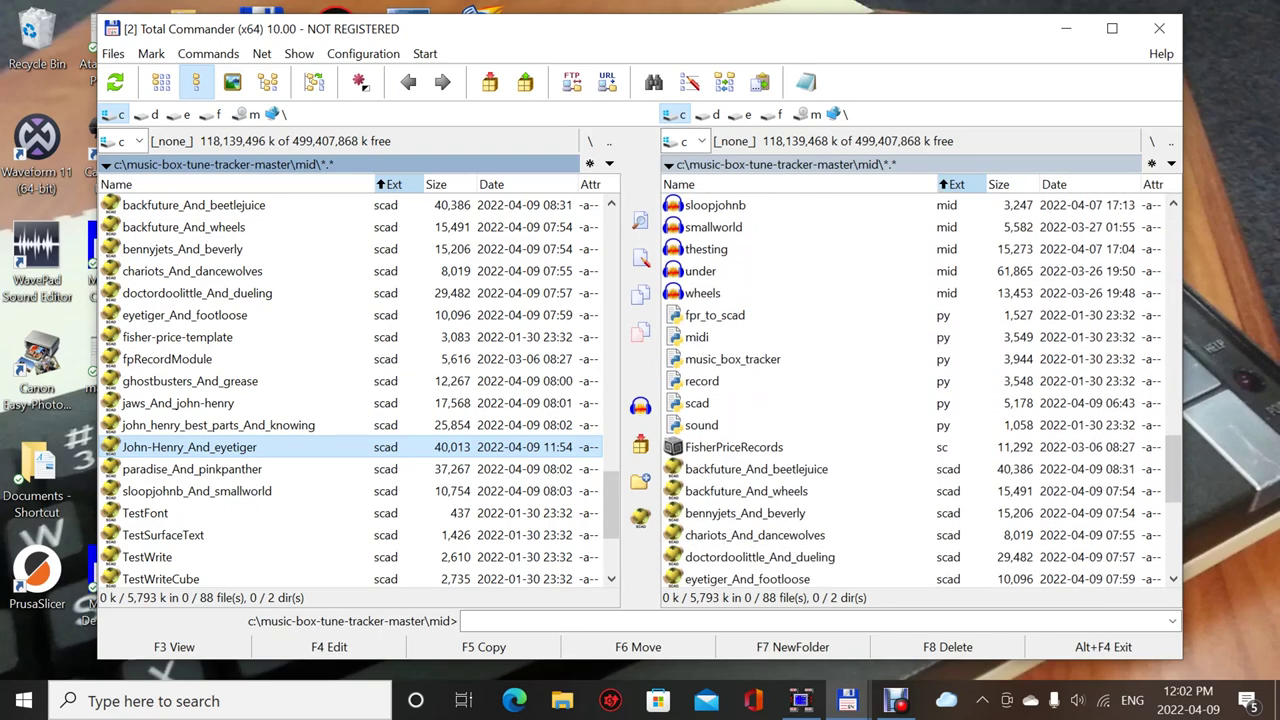
pyautogui.scroll(-5, 920, 390)
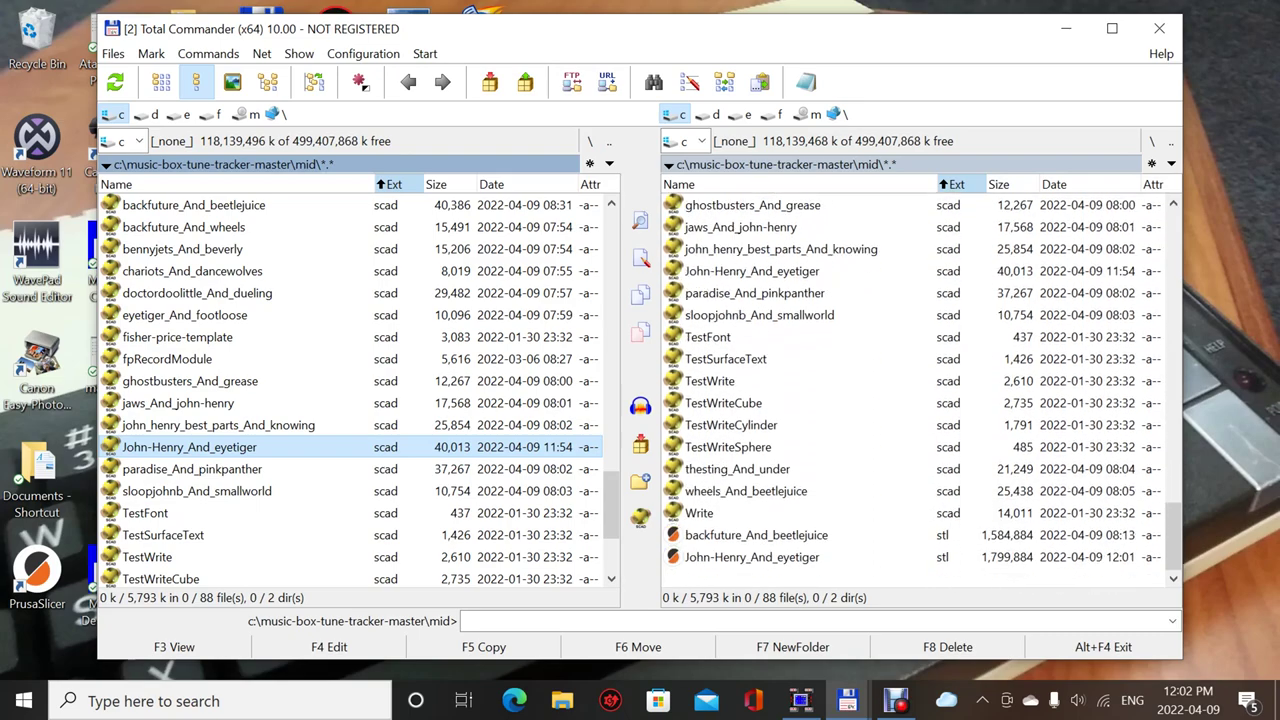
pyautogui.doubleClick(752, 557)
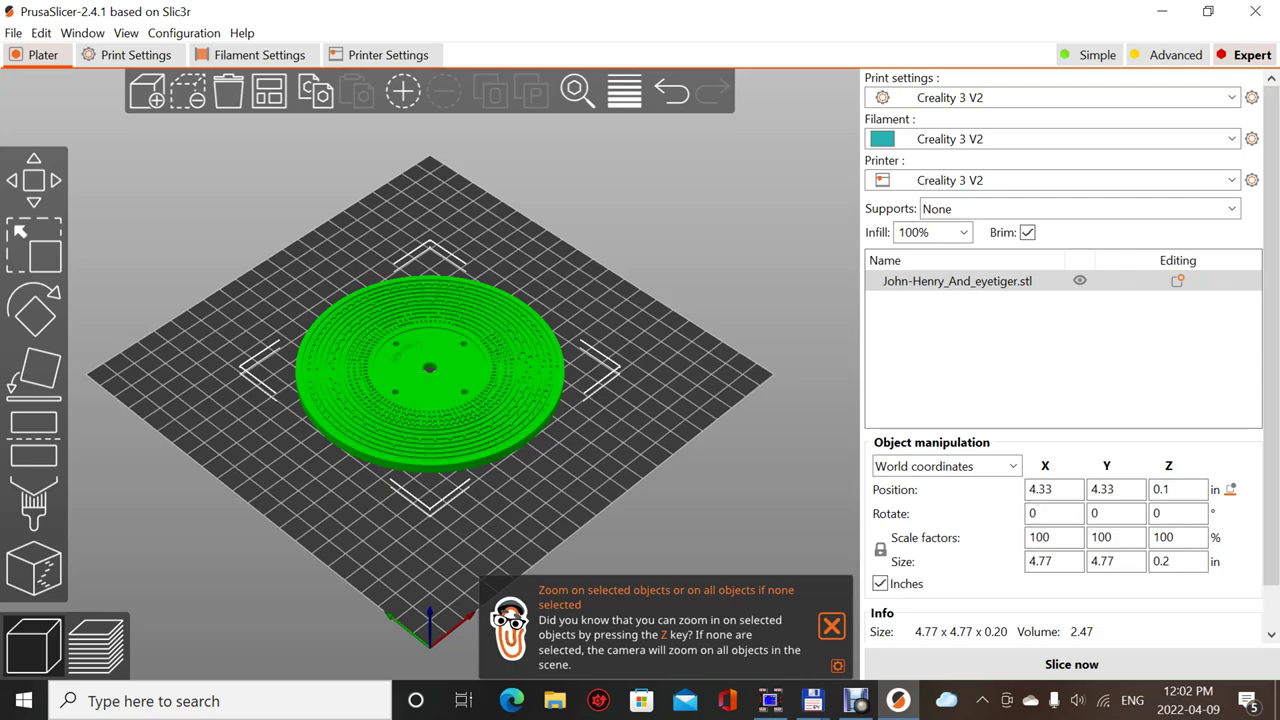
pyautogui.click(1072, 664)
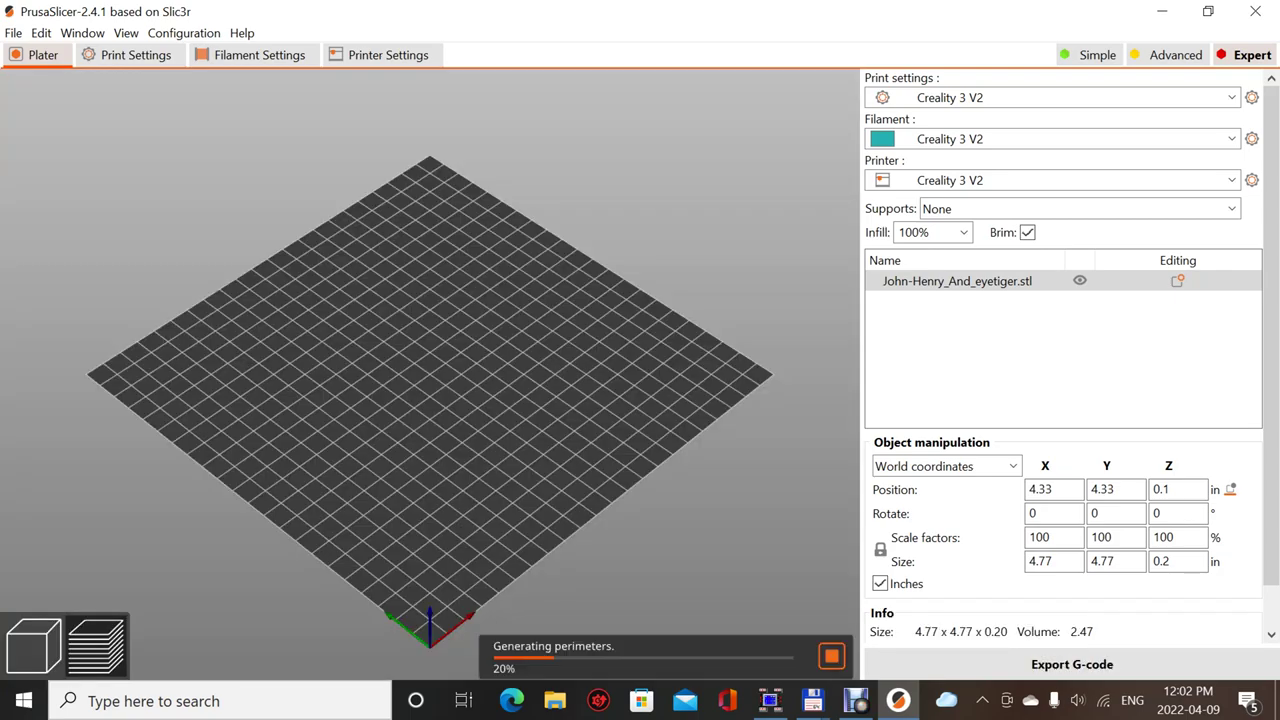
# - Export the G-code as John-Henry_And_eyetiger to the 3DPRINTER (H:) drive and eject the drive
pyautogui.click(1072, 664)
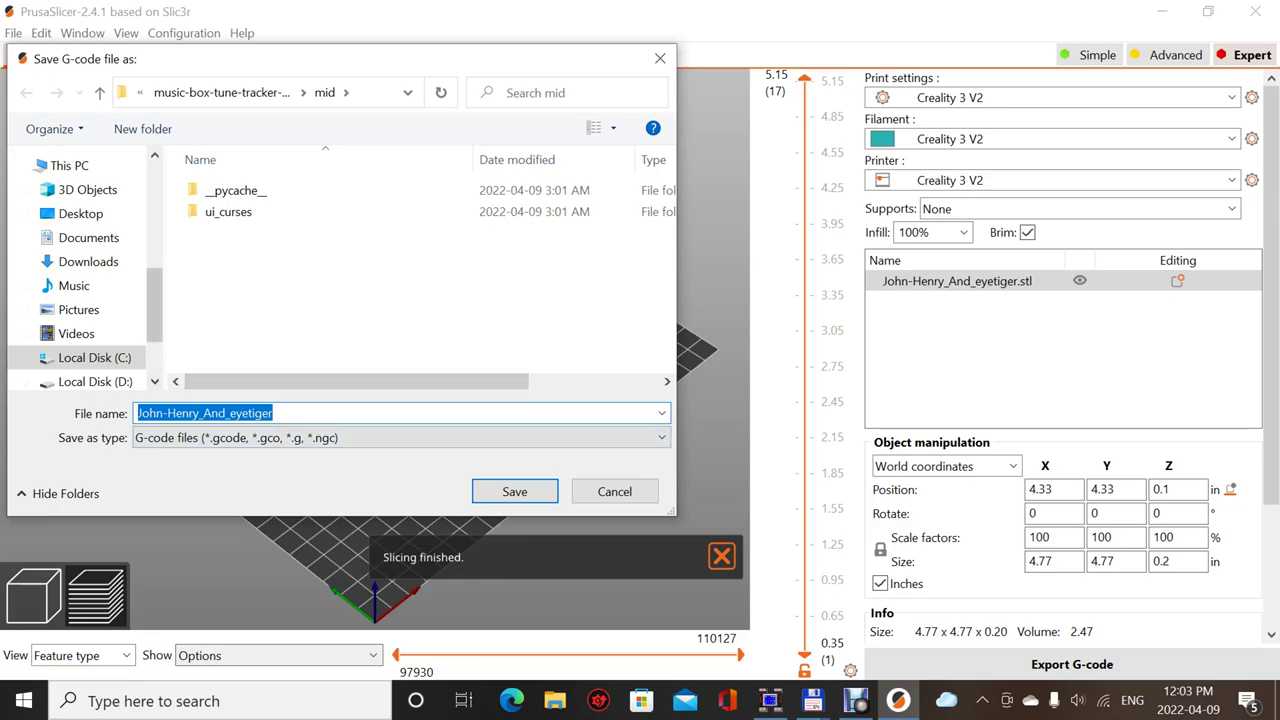
pyautogui.scroll(-2, 85, 270)
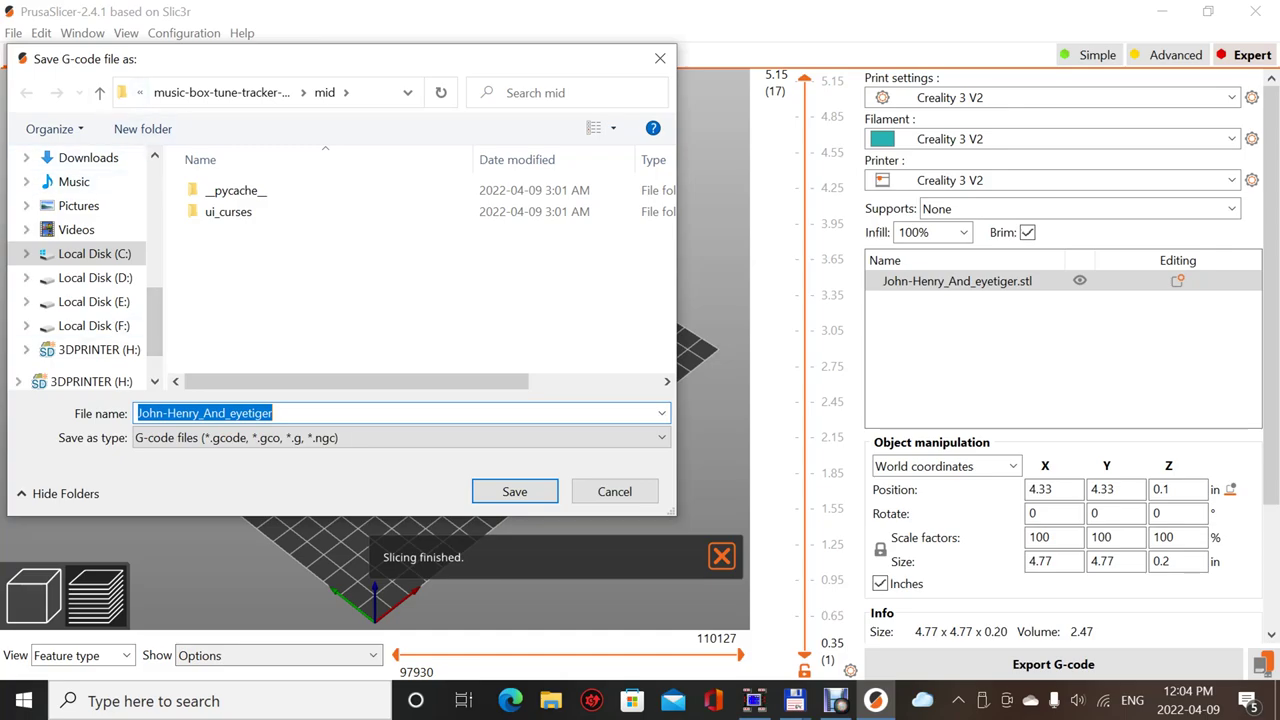
pyautogui.click(95, 349)
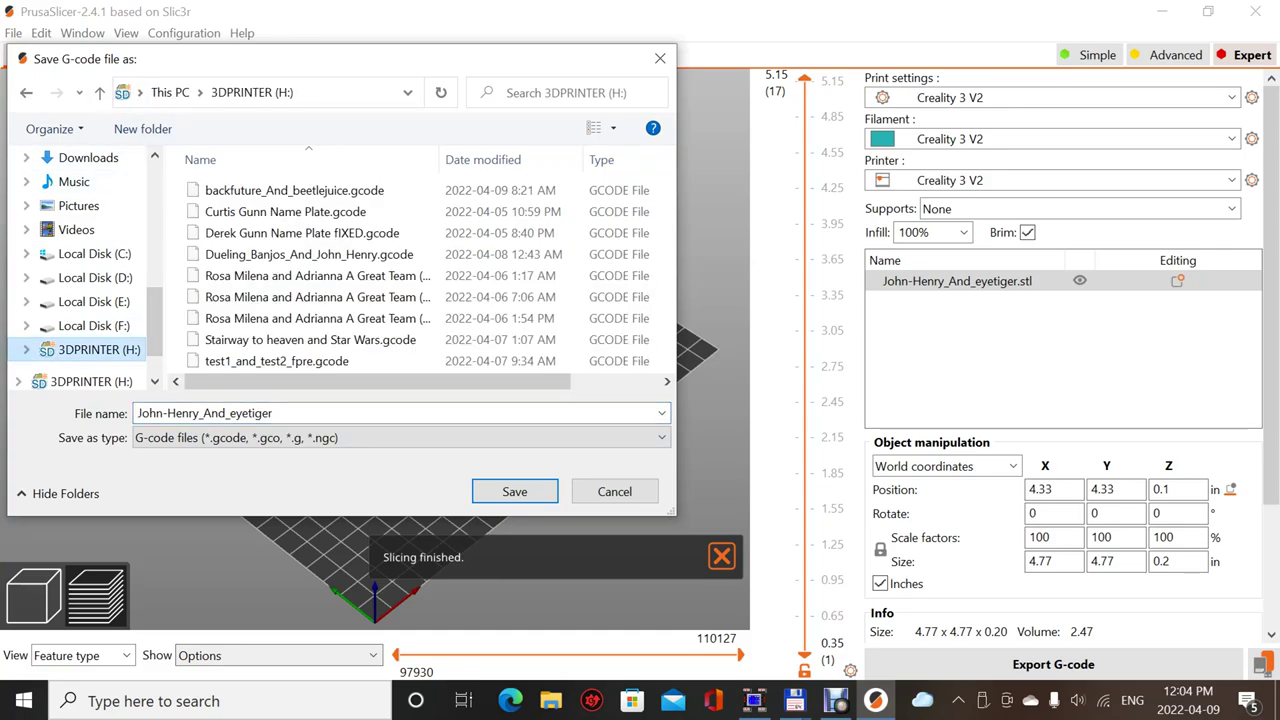
pyautogui.click(514, 491)
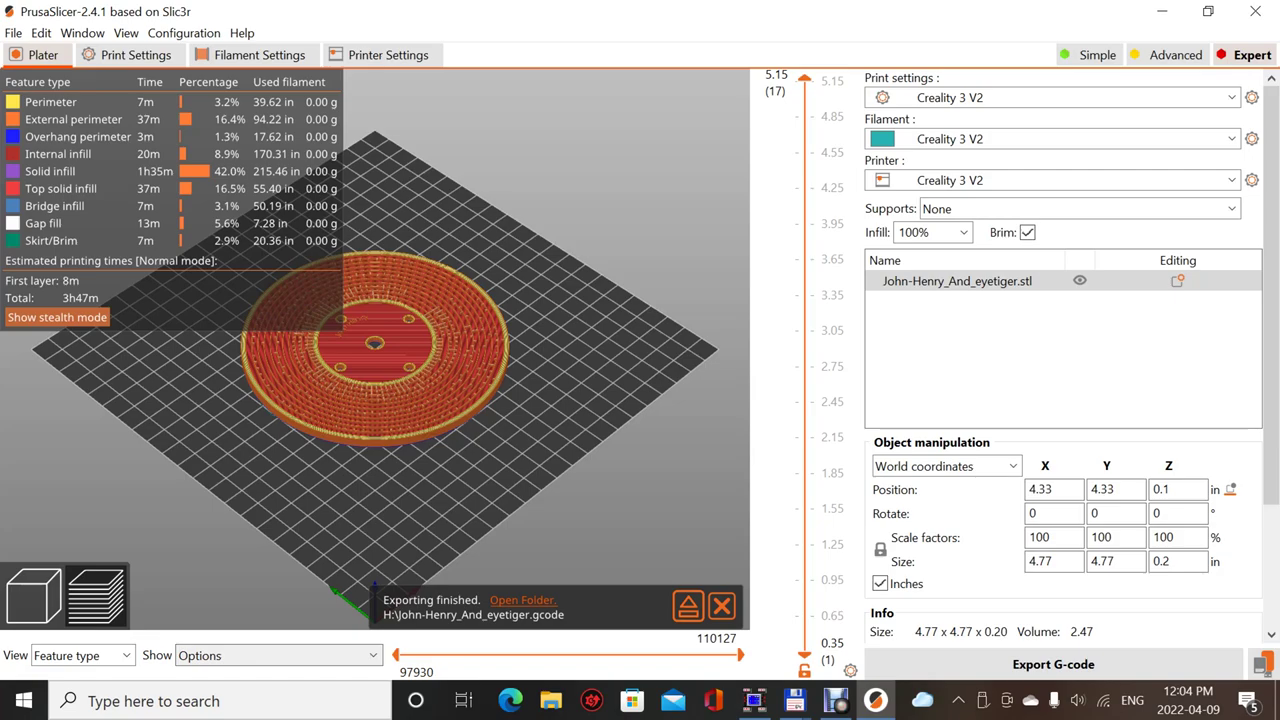
pyautogui.hotkey('ctrl', 't')
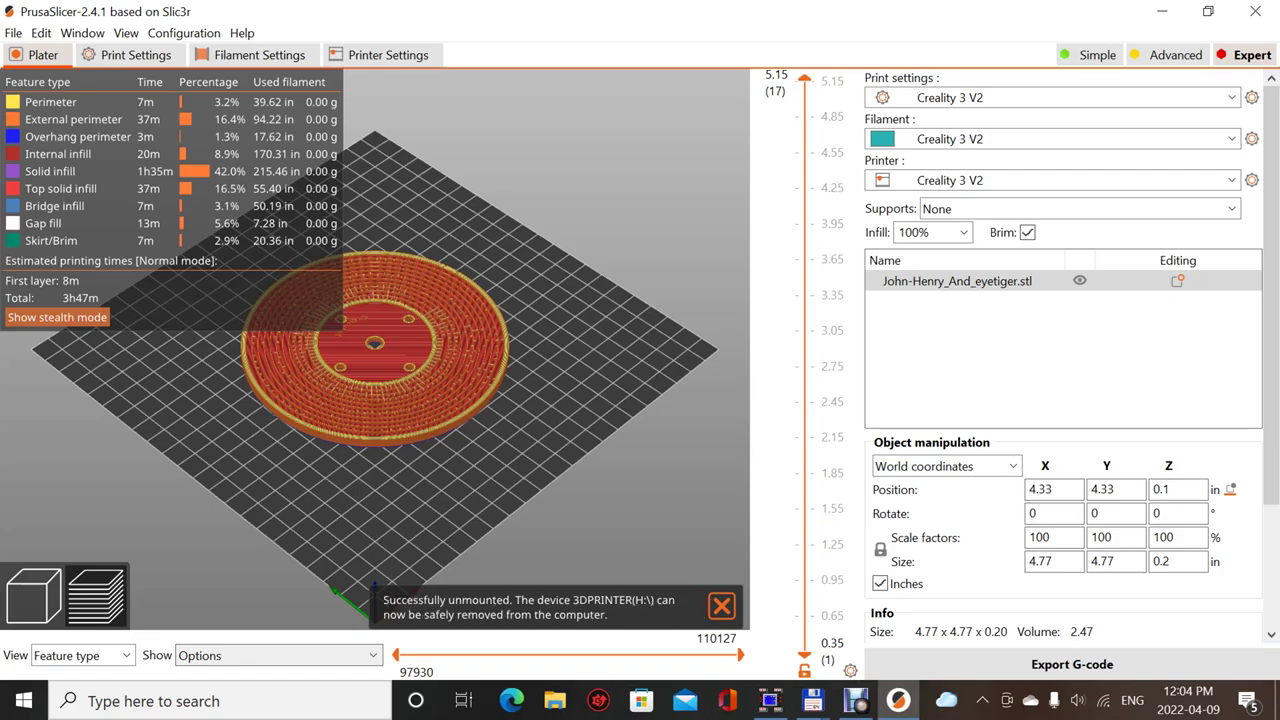